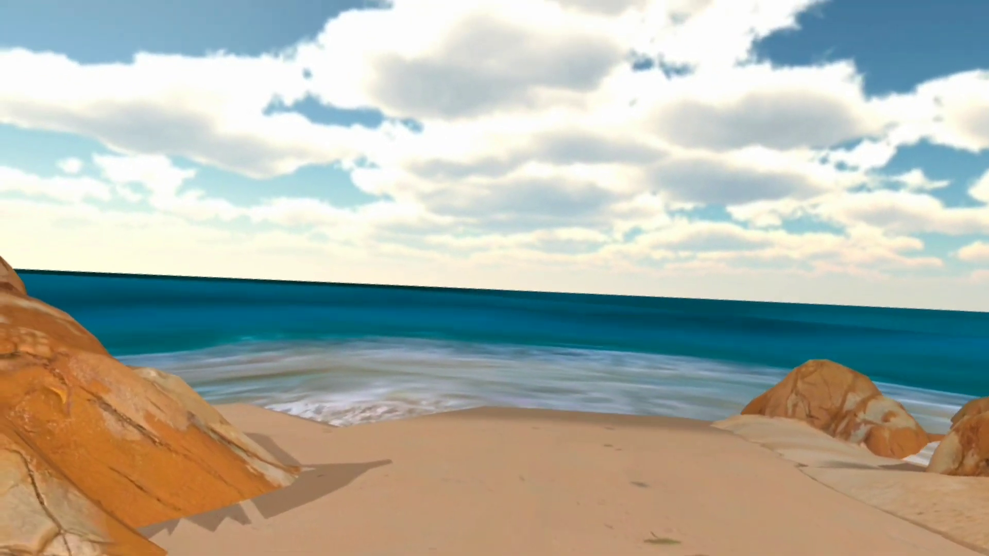
Step: Start the Direct Touch tutorial from the headset settings and continue with Hand Tracking enabled
key("super")
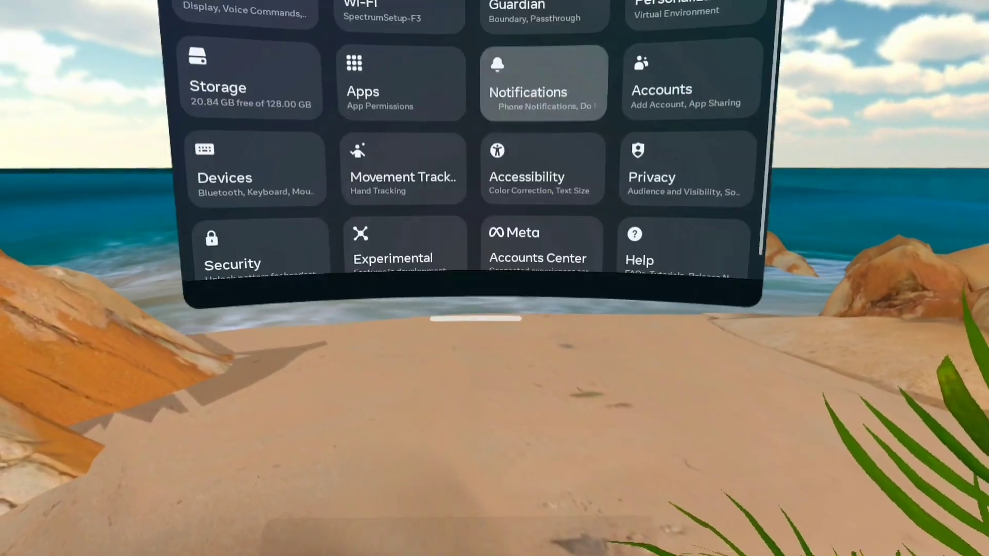
scroll(371, 190, "down", 2)
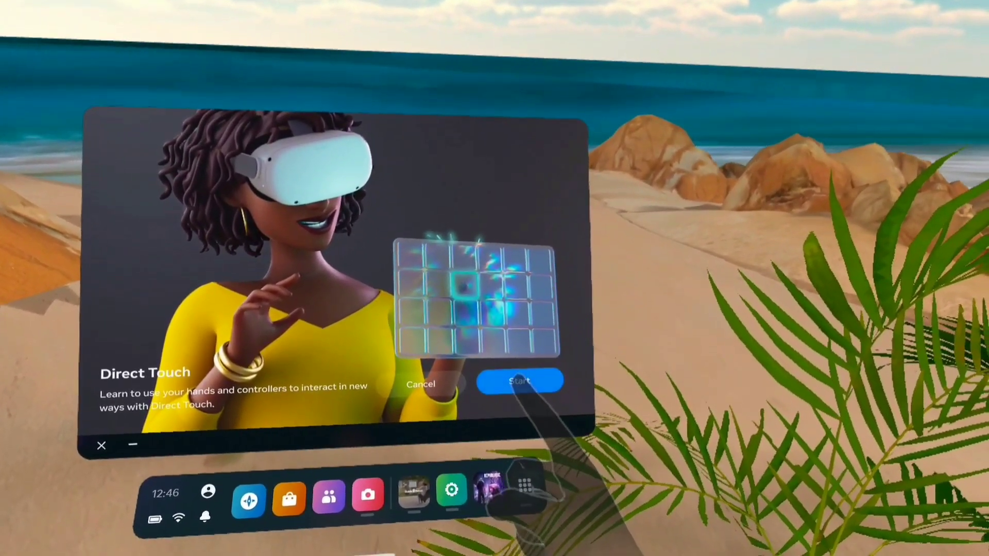
left_click(518, 382)
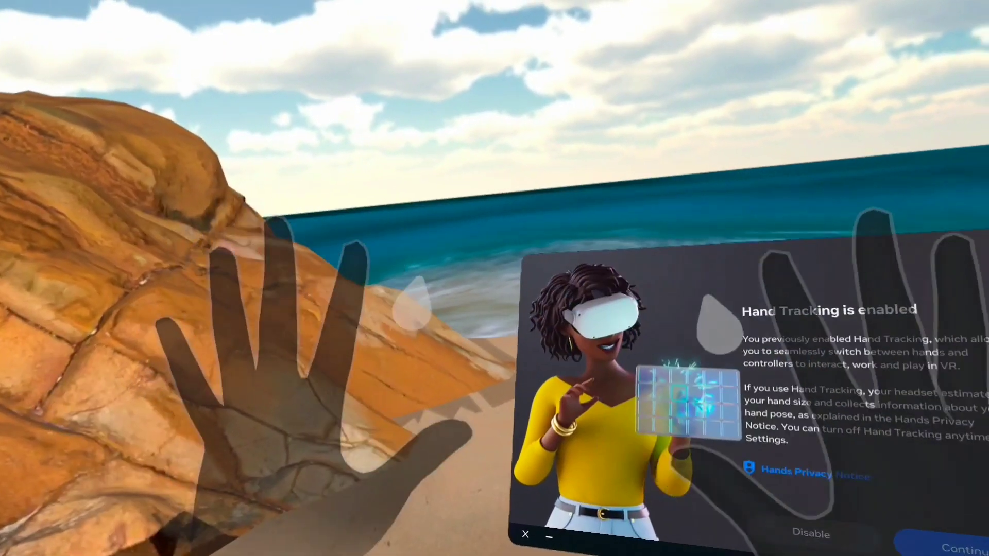
left_click(759, 222)
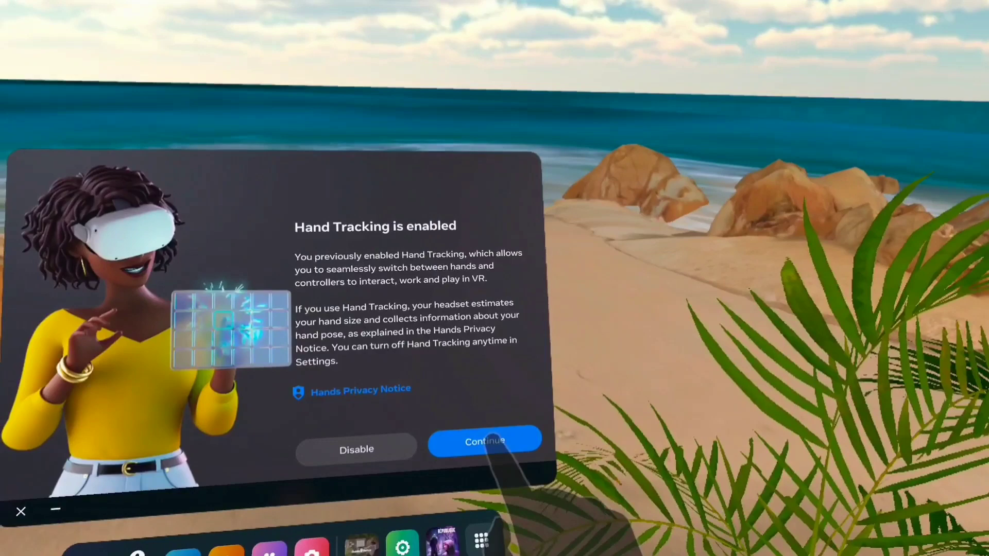
left_click(494, 443)
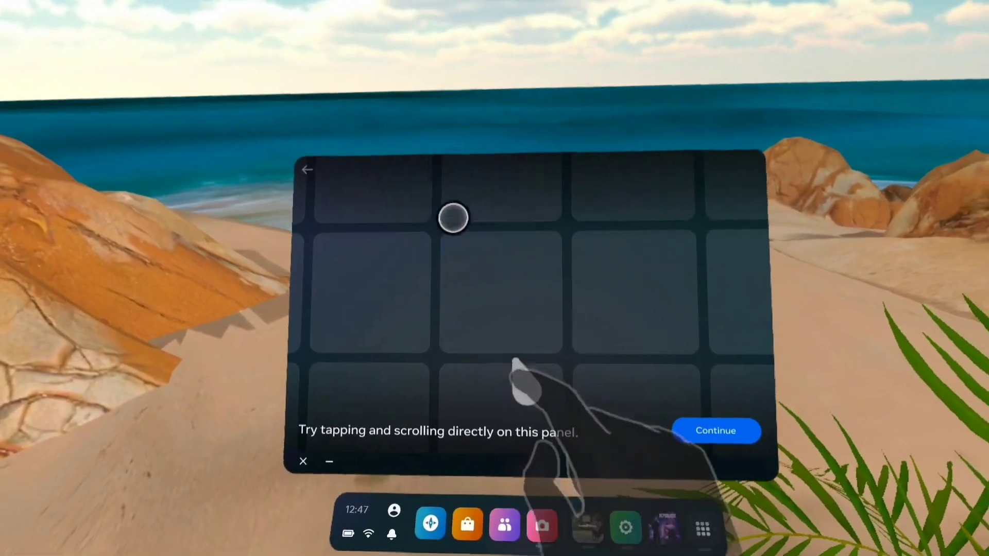
Step: Practise tapping tiles and scrolling the tile grid directly with a fingertip, and continue to the tutorial's pinch lesson
left_click(525, 288)
scroll(507, 309, "down", 2)
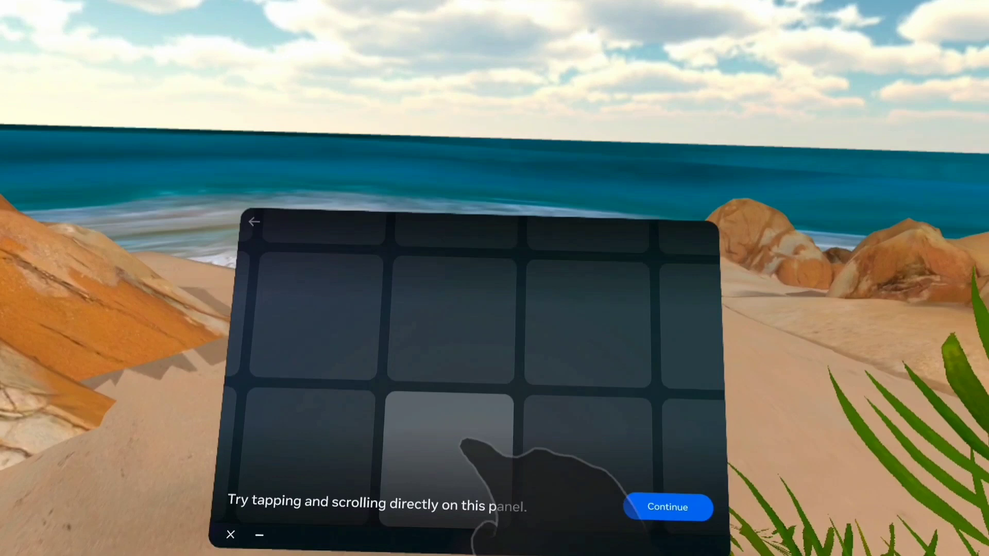
scroll(494, 360, "down", 2)
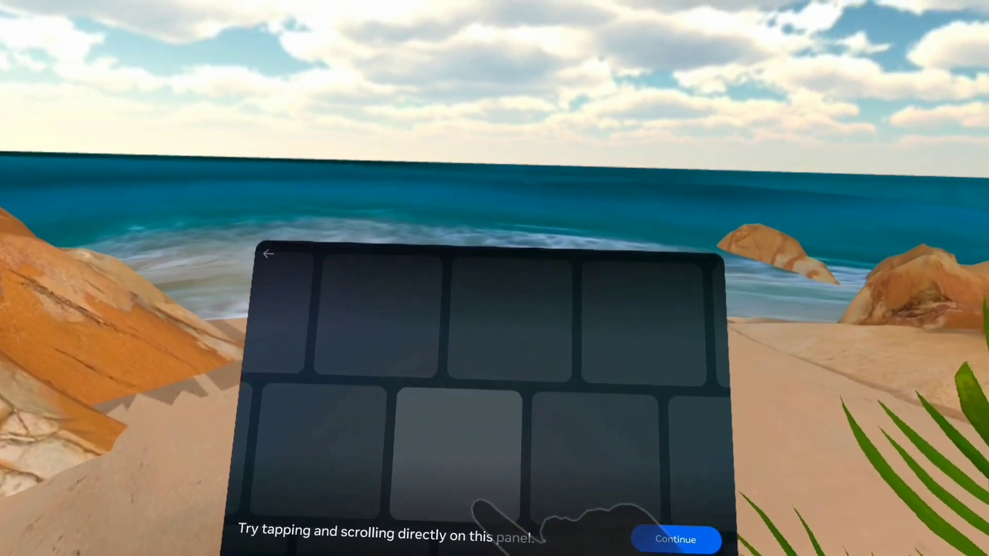
scroll(515, 438, "down", 2)
left_click(541, 525)
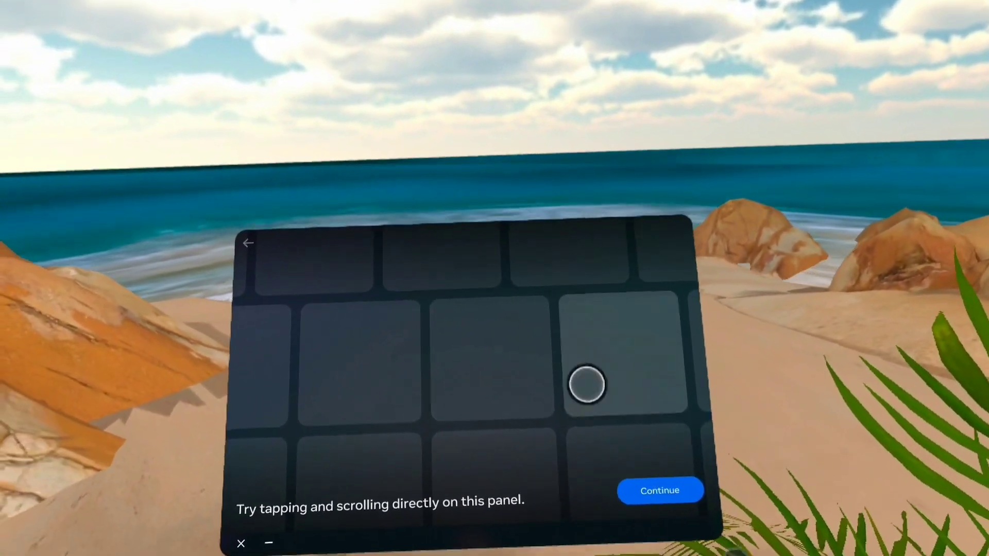
left_click(587, 361)
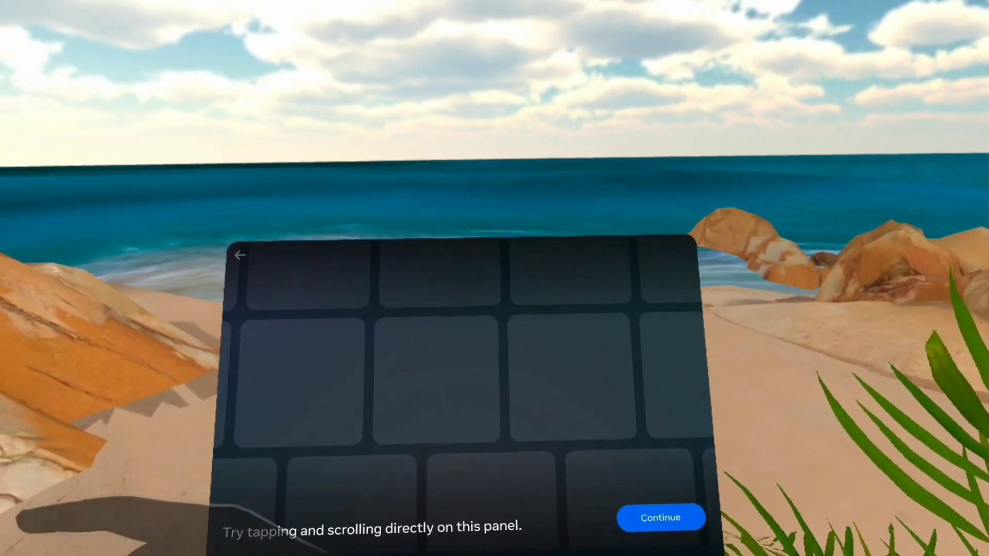
left_click(299, 378)
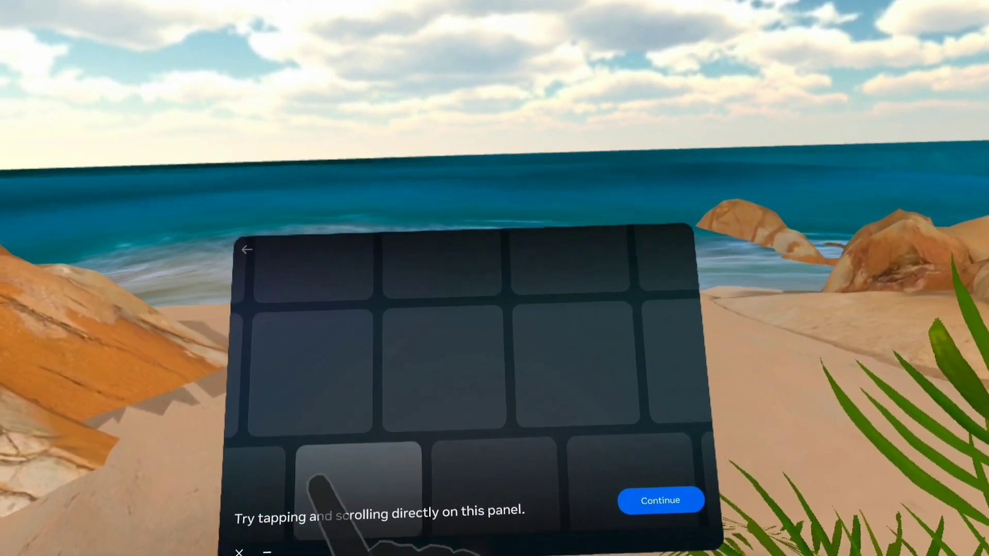
left_click(347, 484)
left_click(592, 472)
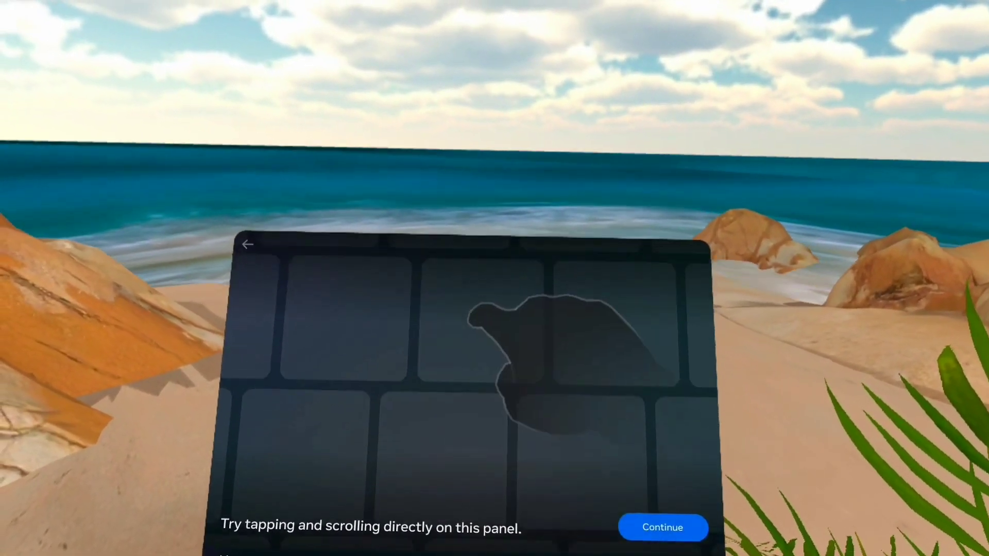
scroll(494, 360, "up", 2)
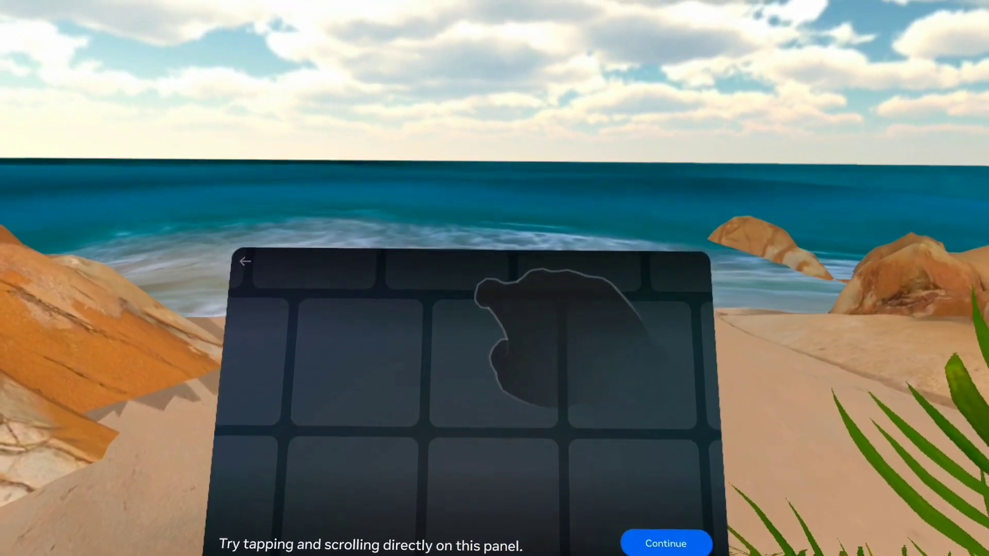
left_click(487, 450)
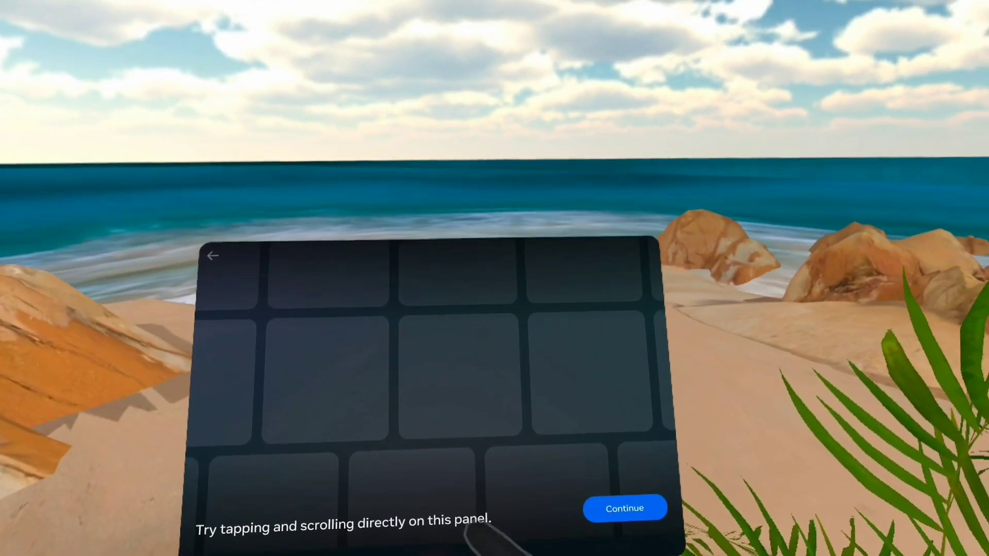
left_click(442, 430)
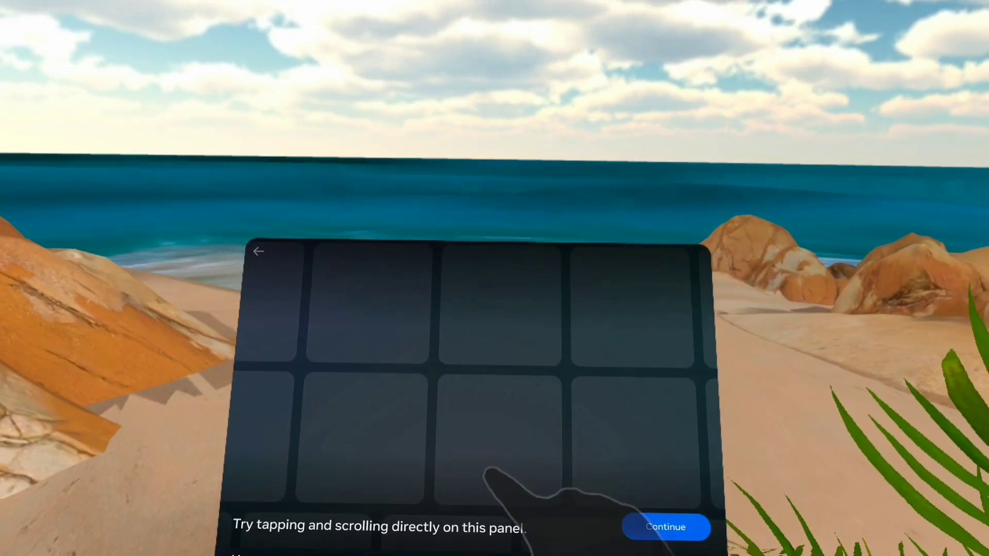
left_click_drag(492, 426, 448, 428)
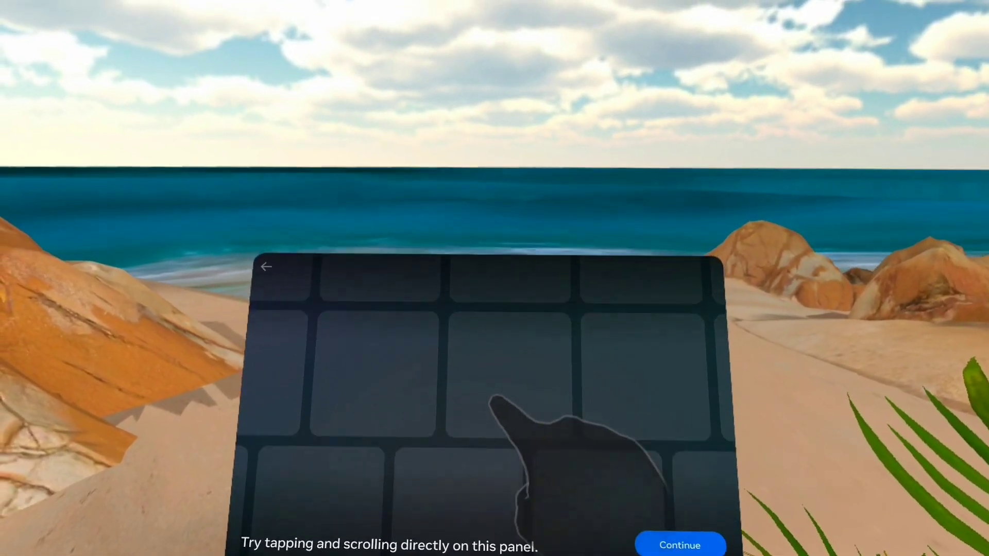
left_click_drag(490, 402, 443, 402)
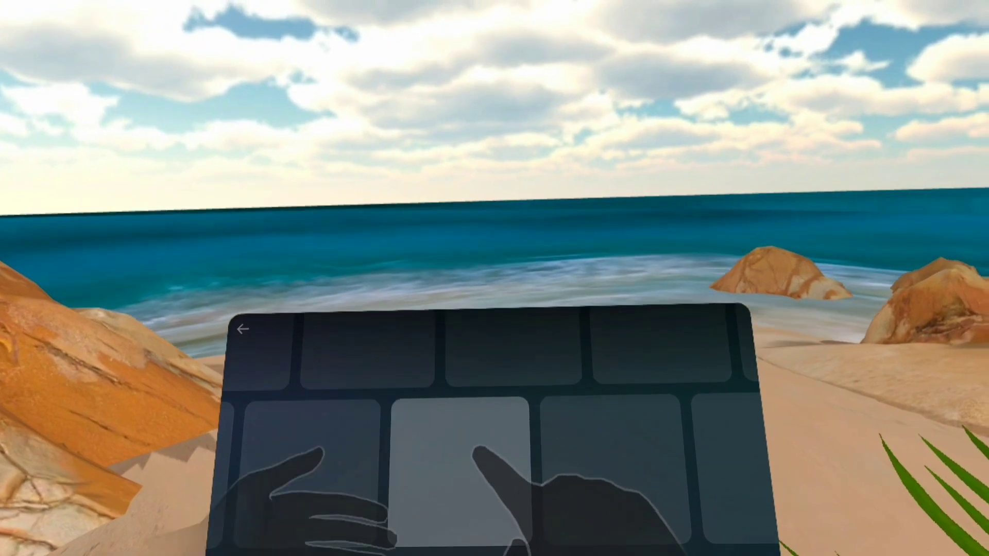
left_click(466, 456)
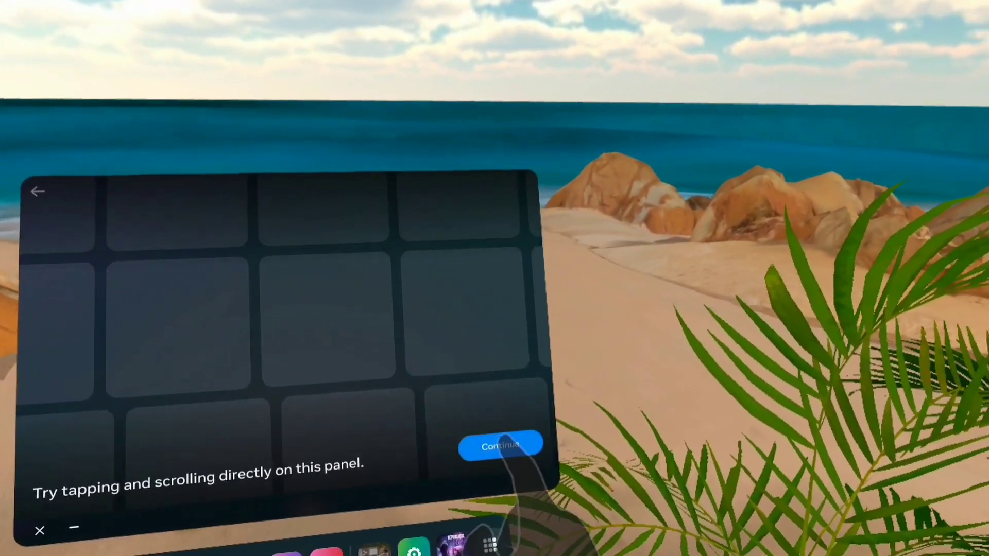
left_click(499, 446)
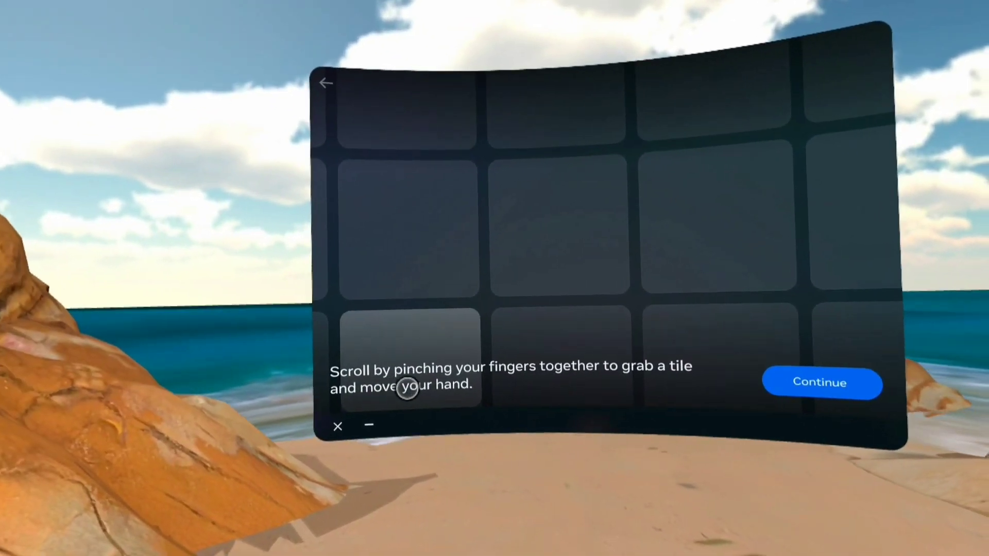
Step: Practise scrolling the tile grid sideways by pinching a tile and moving the hand
left_click_drag(654, 289, 302, 245)
left_click_drag(494, 203, 355, 192)
left_click_drag(608, 169, 373, 189)
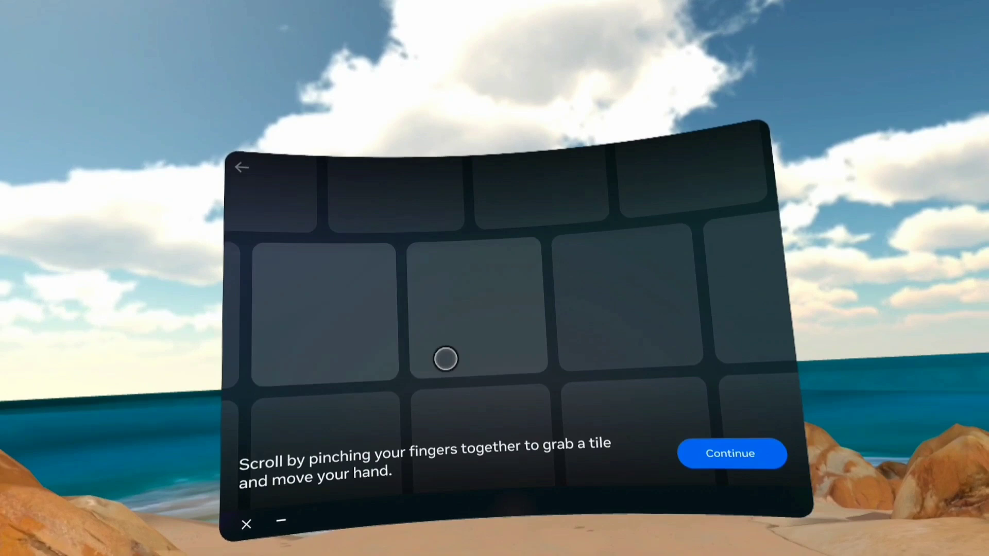
left_click_drag(541, 383, 261, 338)
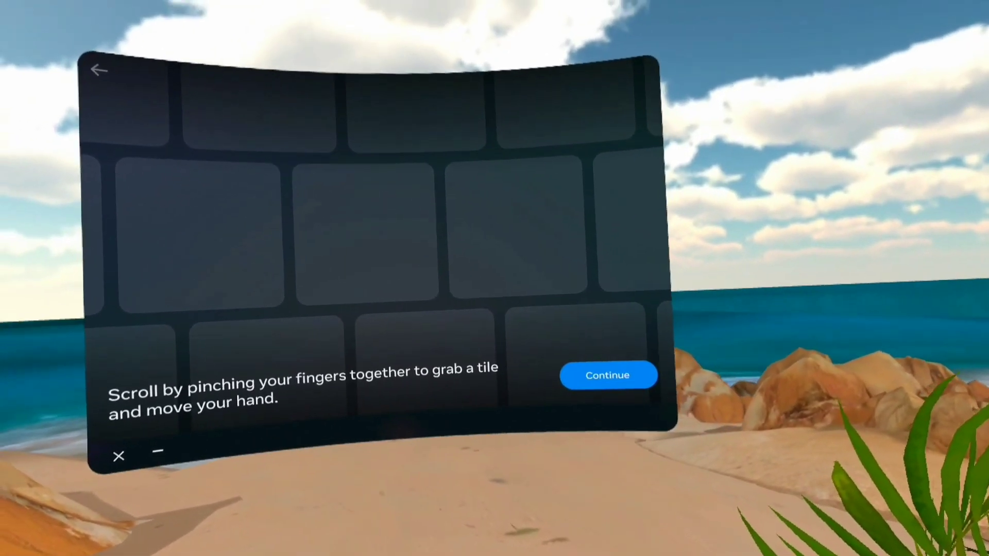
Step: Continue past the pinch-scrolling, palm menu and Quick Actions lessons to finish the Direct Touch tutorial
left_click(607, 376)
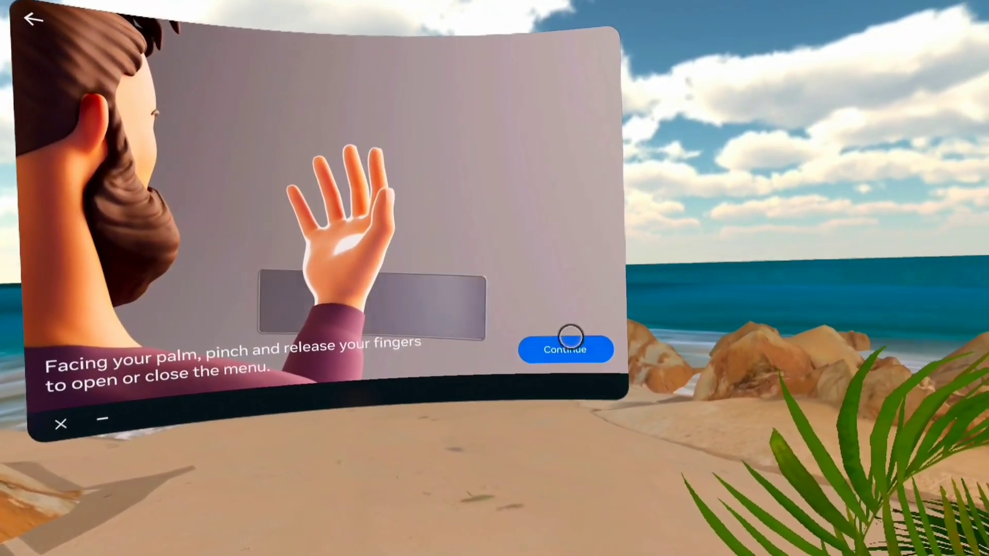
left_click(580, 351)
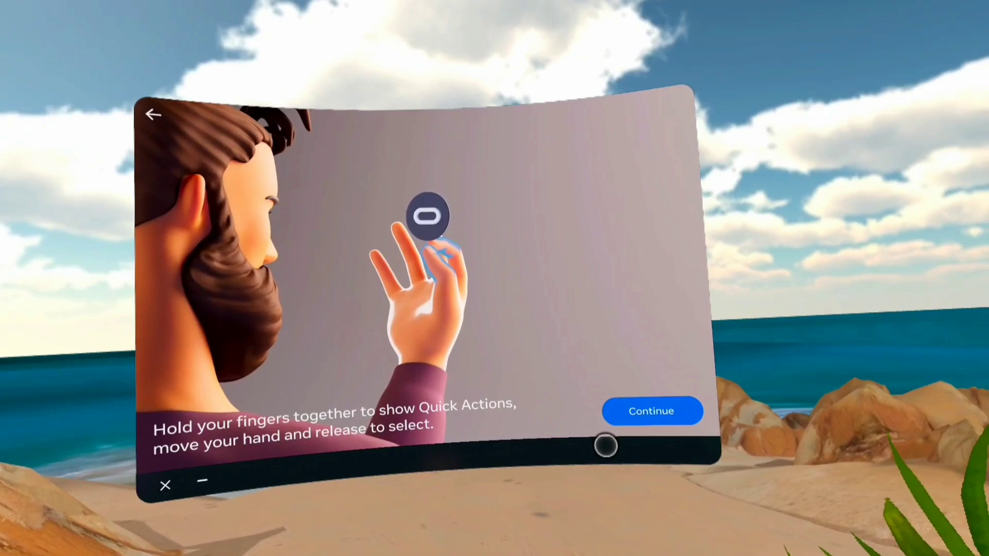
left_click(617, 406)
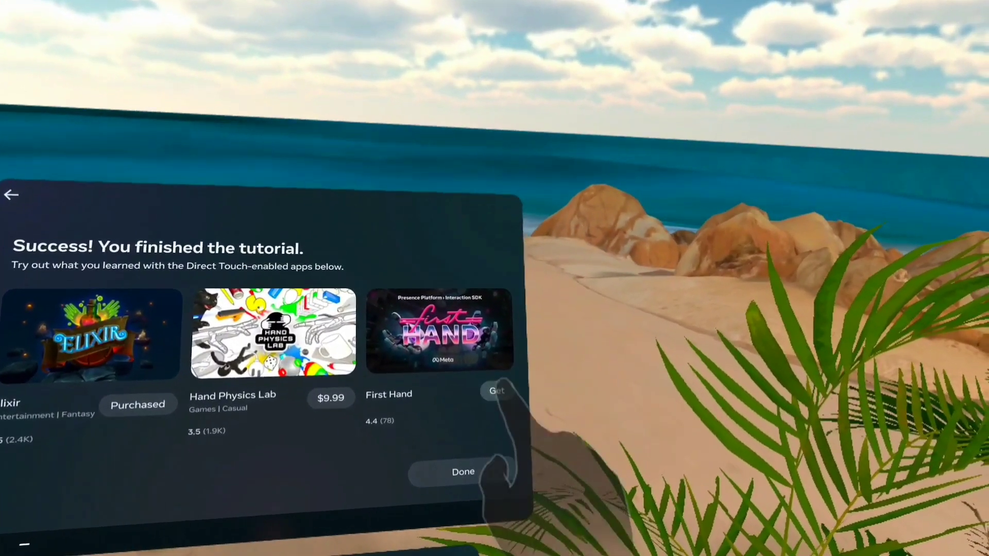
Step: Get the First Hand app from the suggested Direct Touch apps and agree to continue without paired controllers
left_click(497, 392)
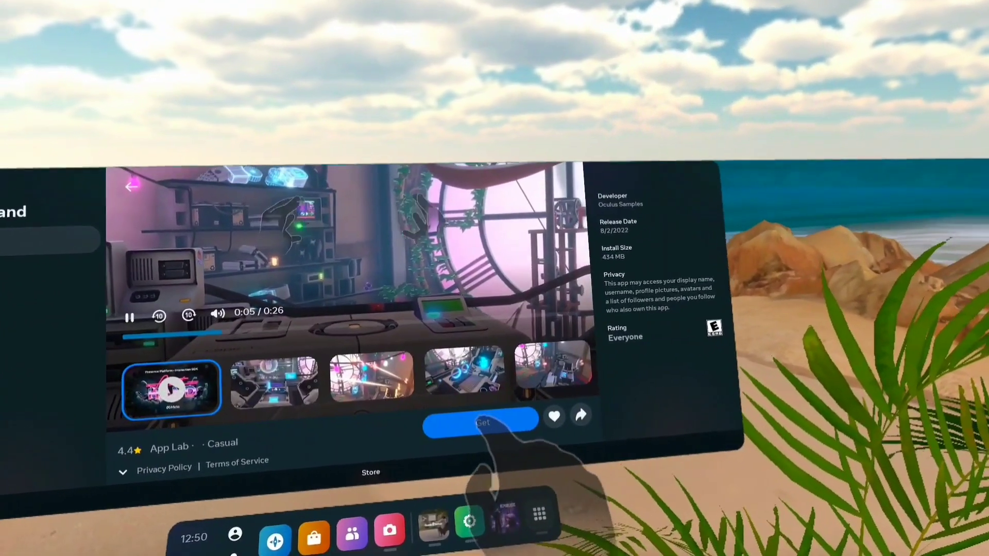
left_click(535, 464)
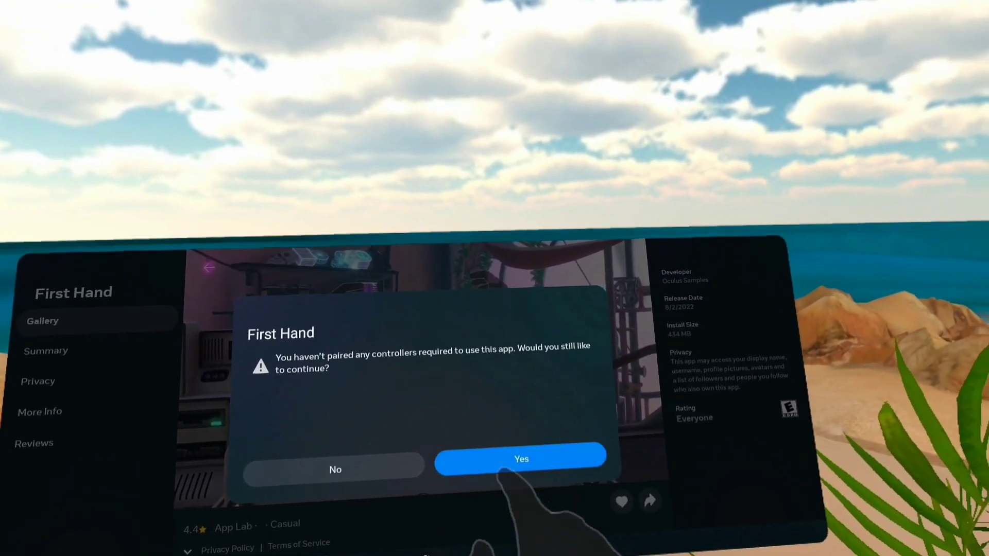
left_click(509, 444)
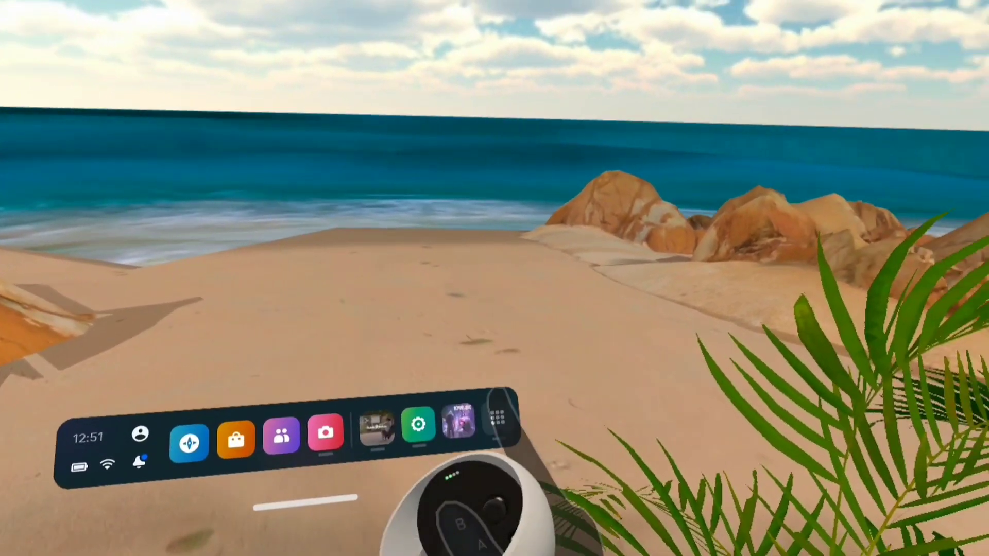
Step: Check the First Hand installation in the App Library and close the library window
left_click(476, 413)
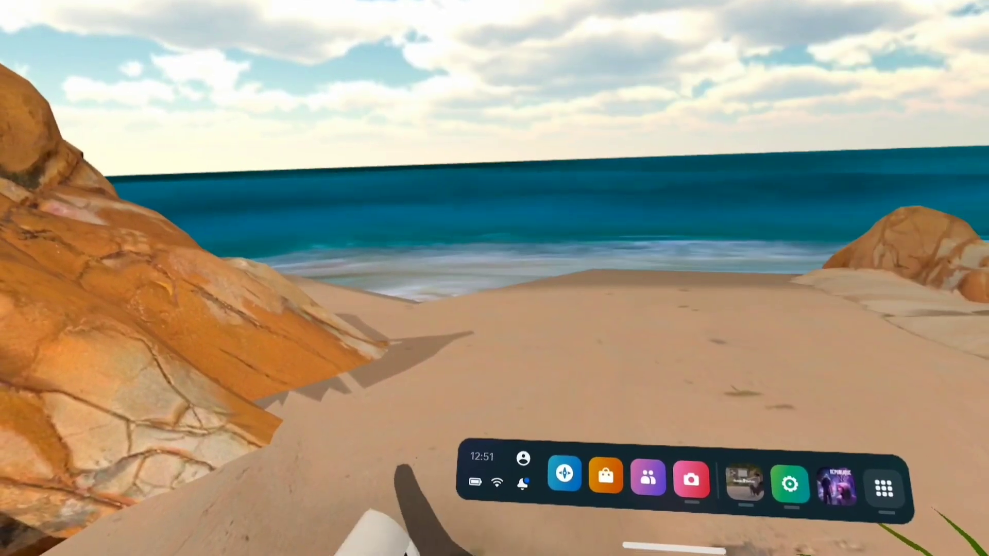
left_click(545, 444)
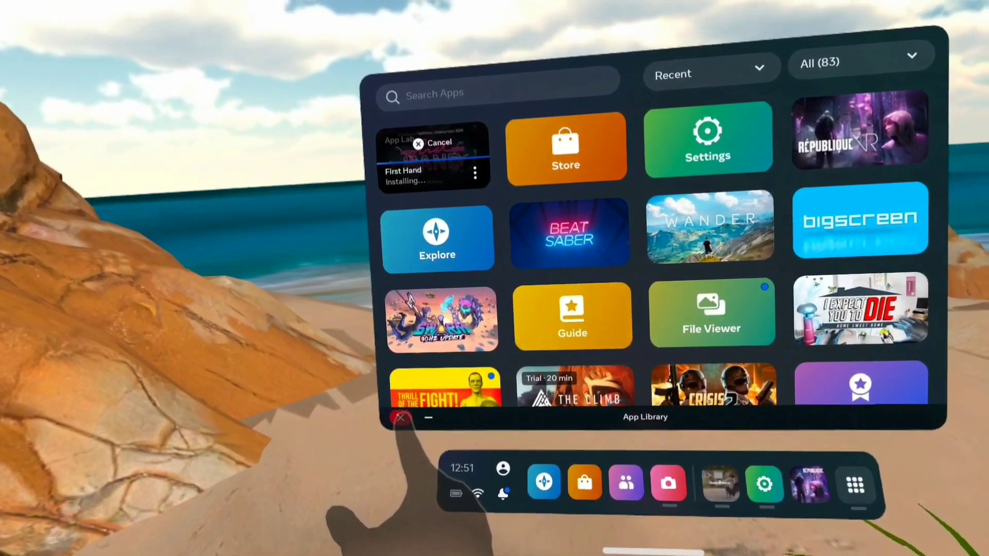
left_click(402, 422)
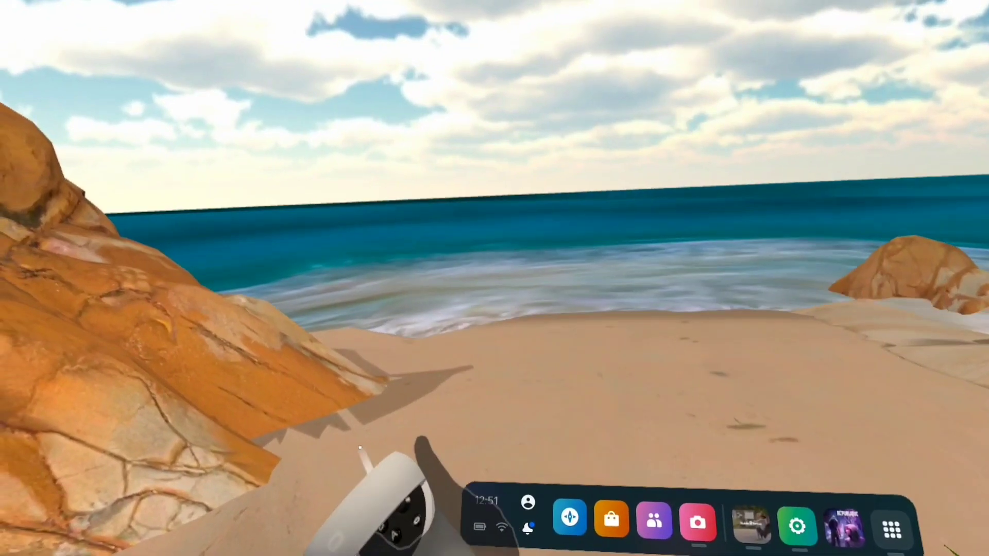